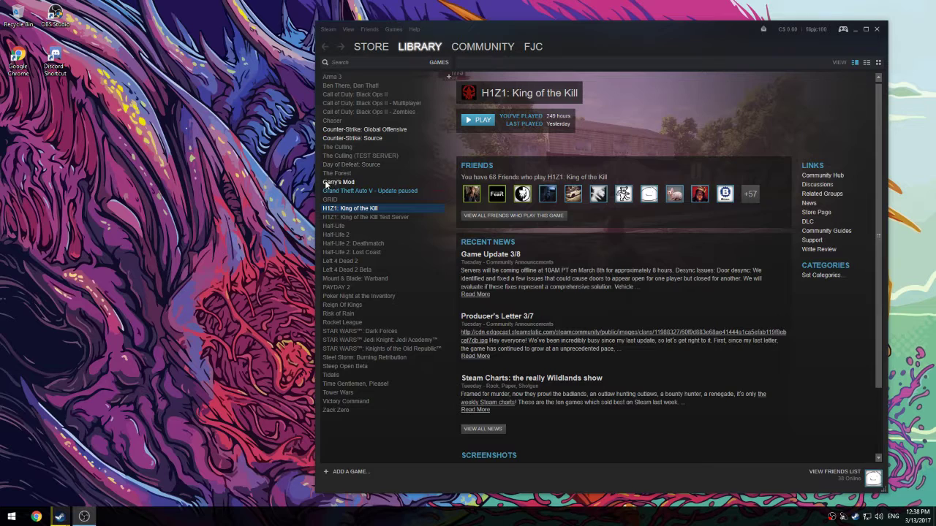
mouse_move(470, 32)
mouse_down()
mouse_move(517, 35)
mouse_move(487, 30)
mouse_up()
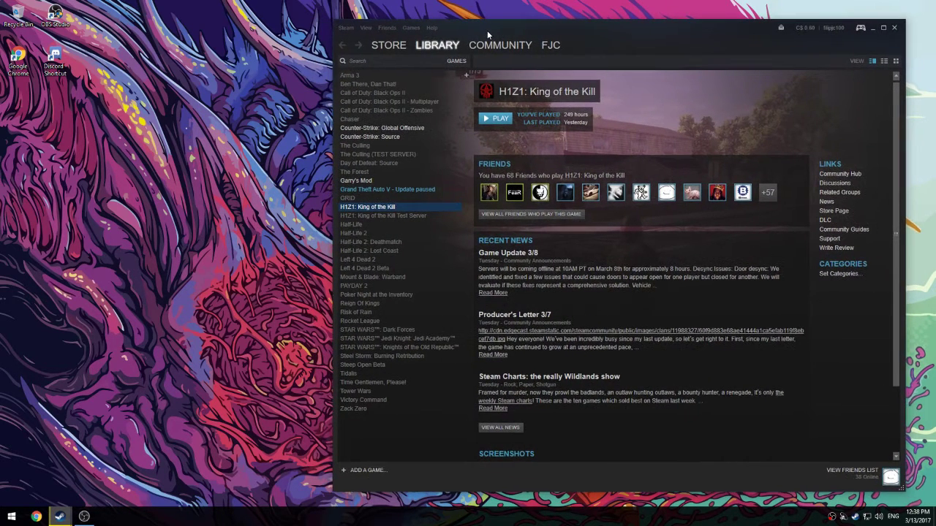
mouse_move(490, 51)
click(122, 426)
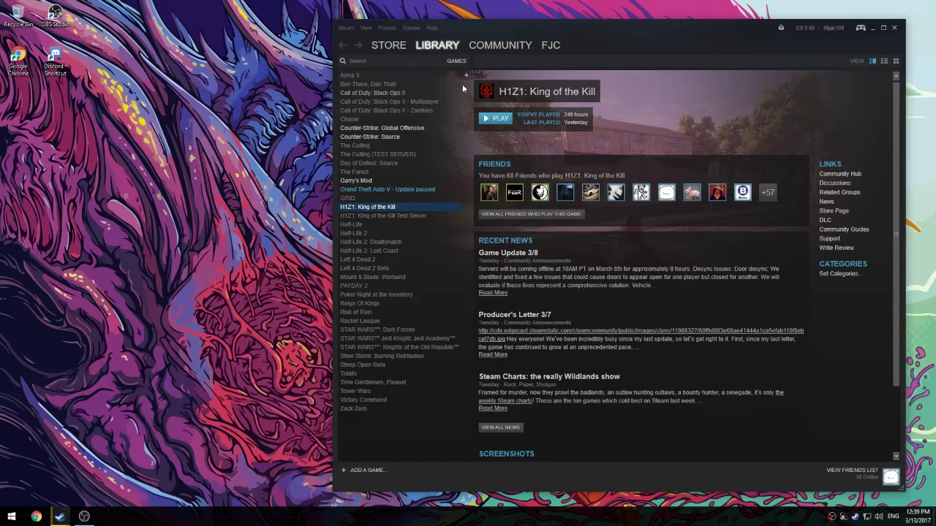
Open the properties of H1Z1: King of the Kill and bring up its launch options
right_click(383, 209)
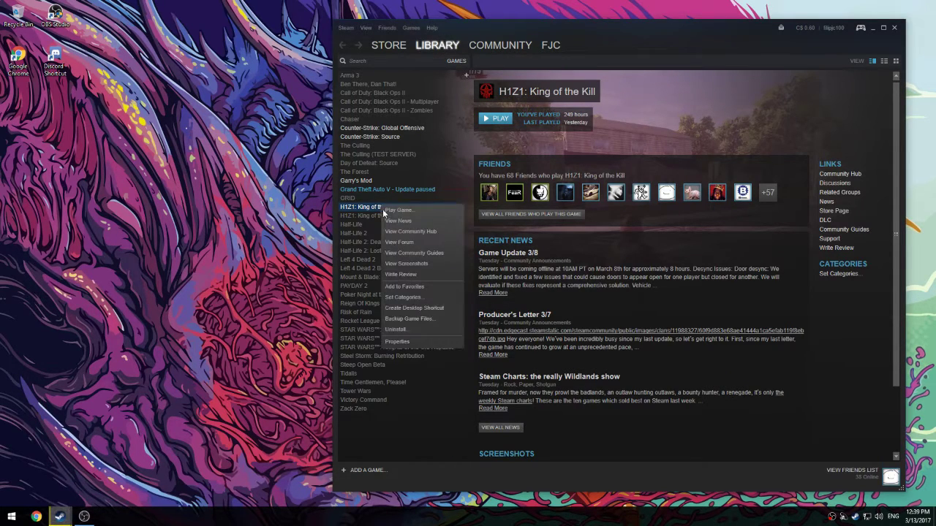
click(411, 341)
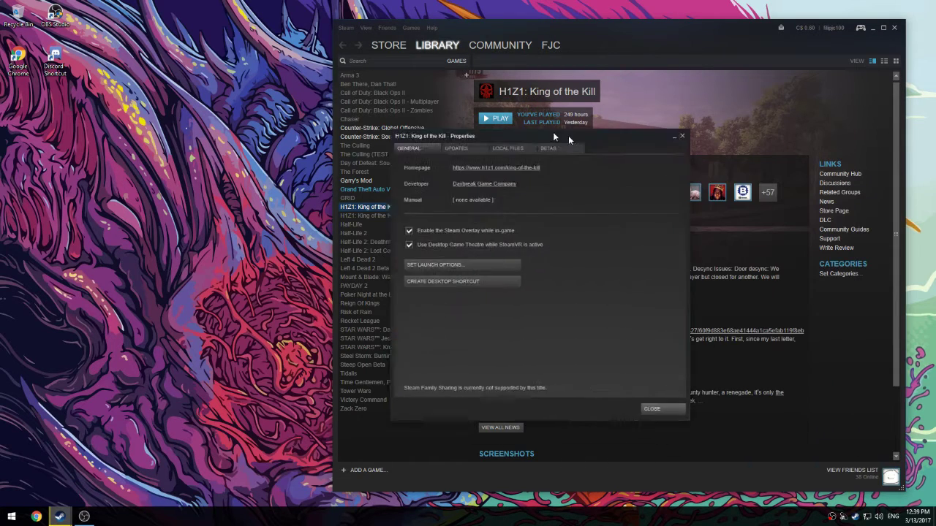
drag(532, 130, 305, 99)
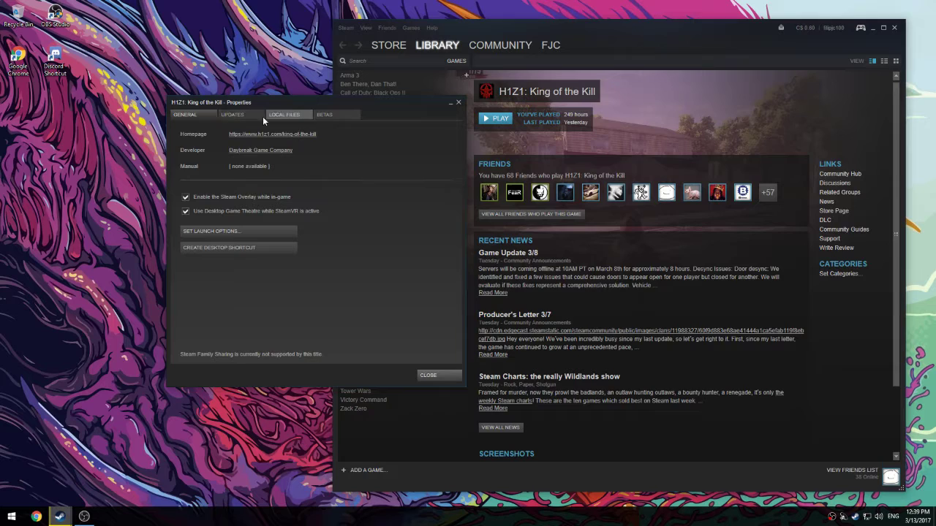
click(224, 232)
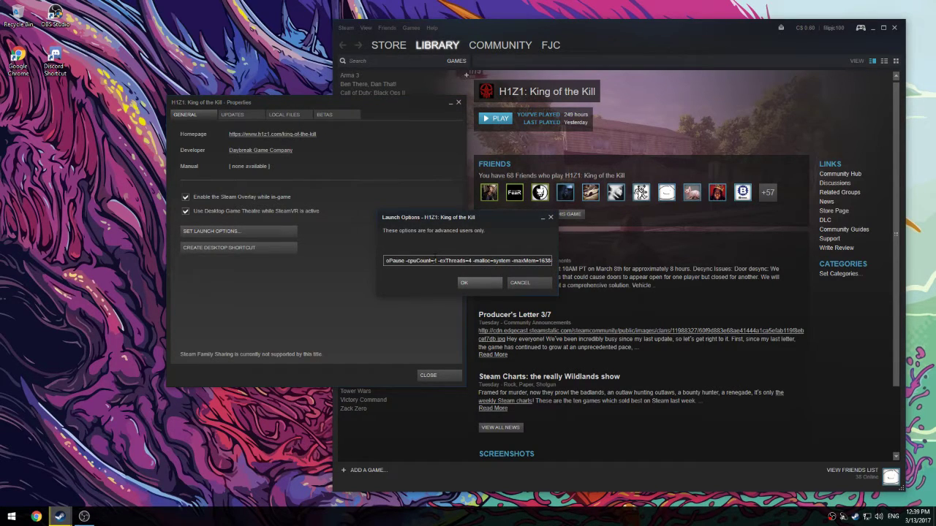
Examine the H1Z1 launch options from beginning to end, including the maxMem value, and dismiss them without changes
key(Home)
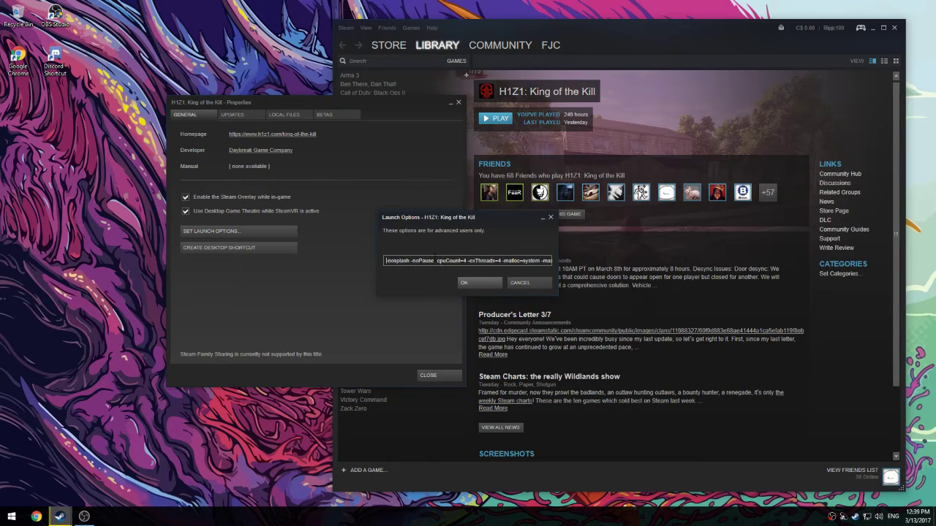
key(ctrl+a)
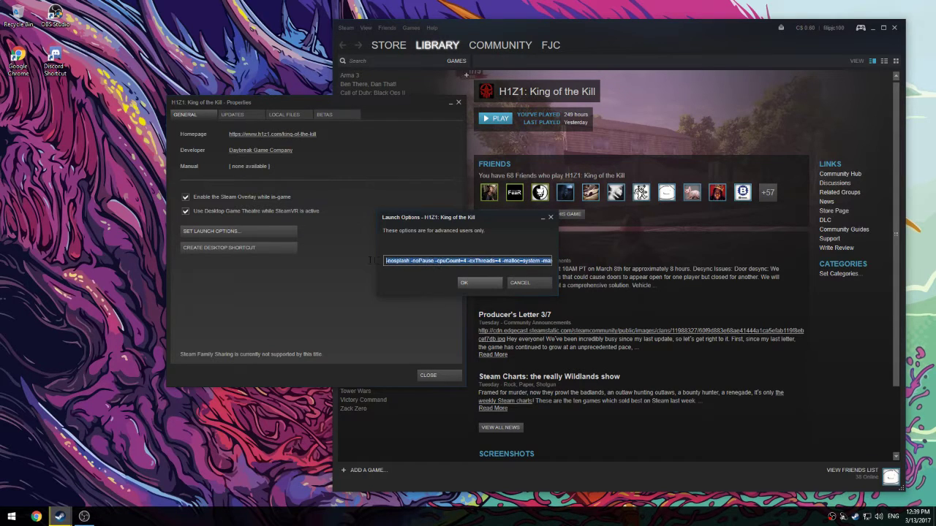
key(End)
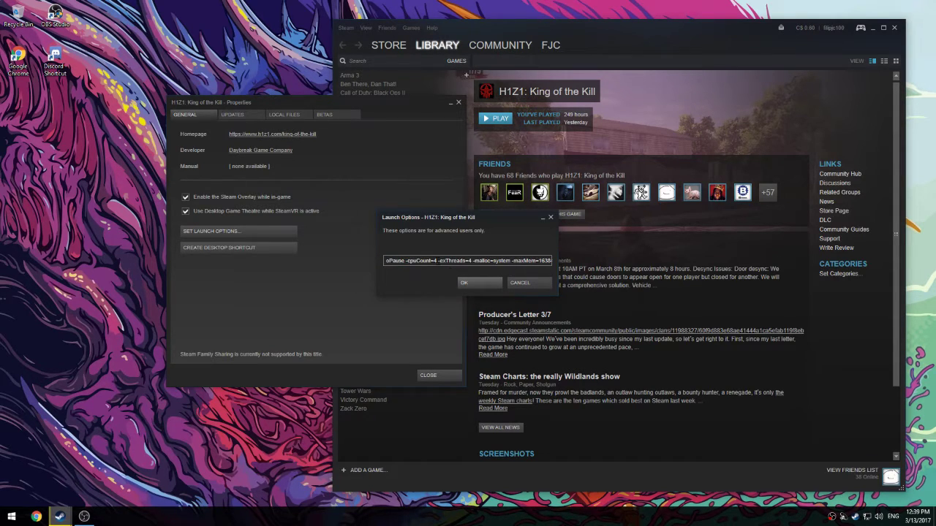
click(472, 260)
drag(541, 260, 565, 264)
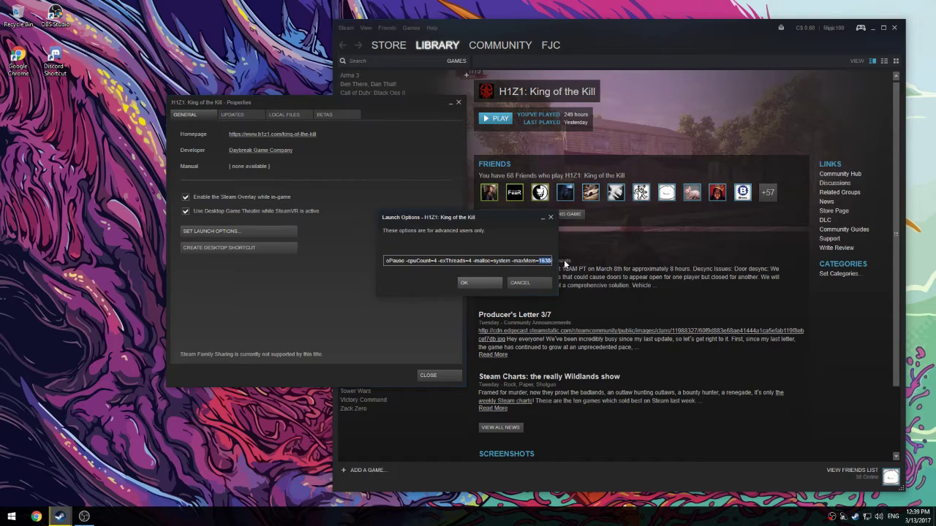
click(476, 261)
click(520, 282)
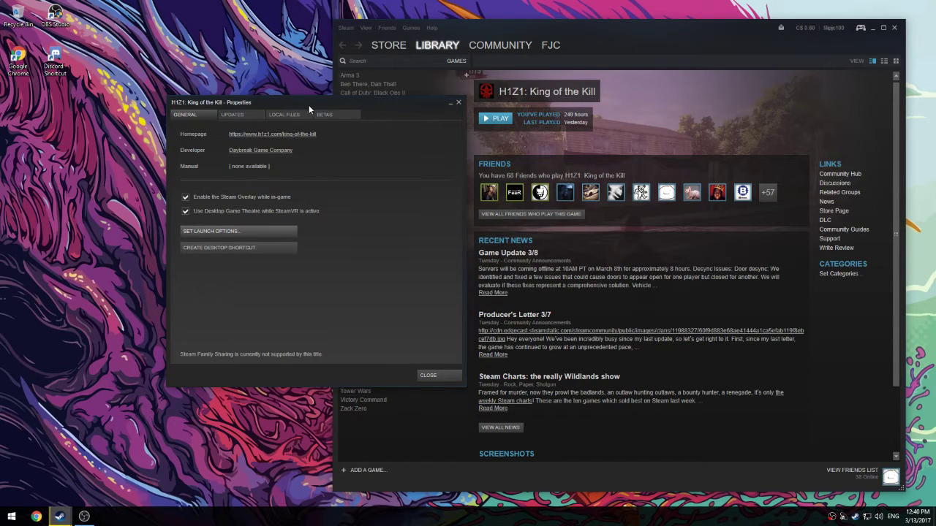
Open the installation folder of H1Z1: King of the Kill from the game's local files properties
drag(308, 105, 355, 131)
click(354, 142)
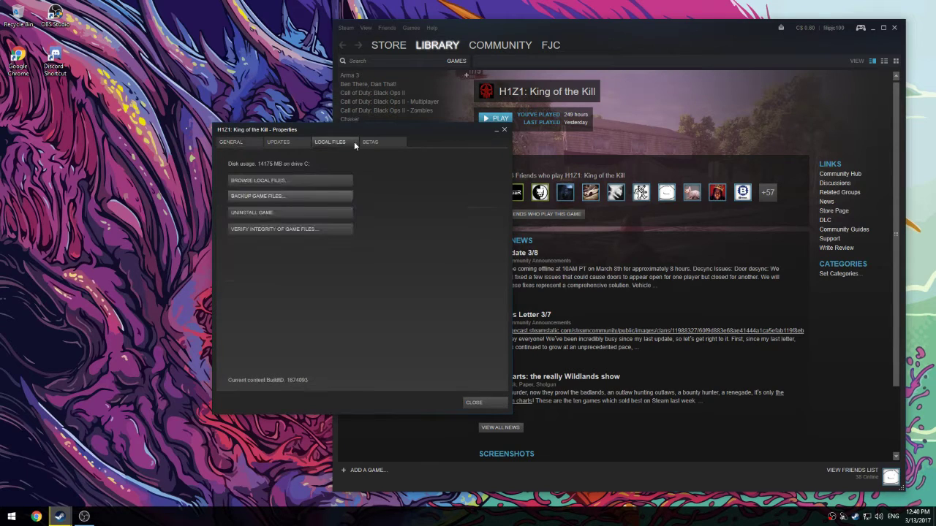
click(291, 180)
click(383, 213)
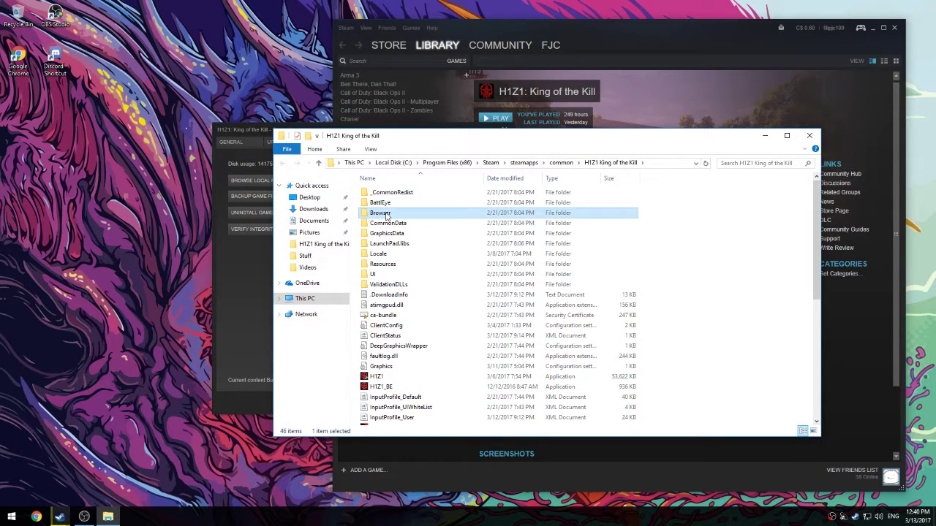
Find the Graphics configuration settings file in the game folder and open it for editing
scroll(387, 216, down, 4)
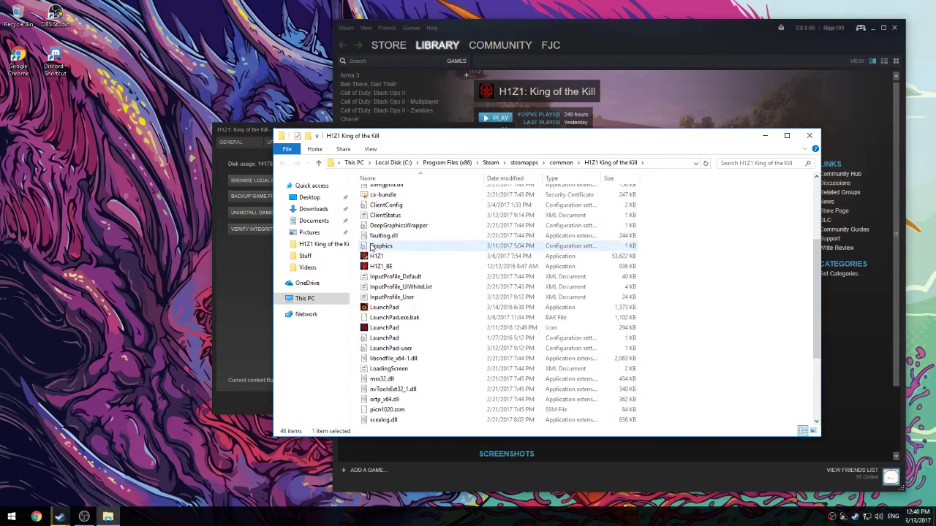
scroll(374, 269, up, 3)
scroll(375, 274, down, 1)
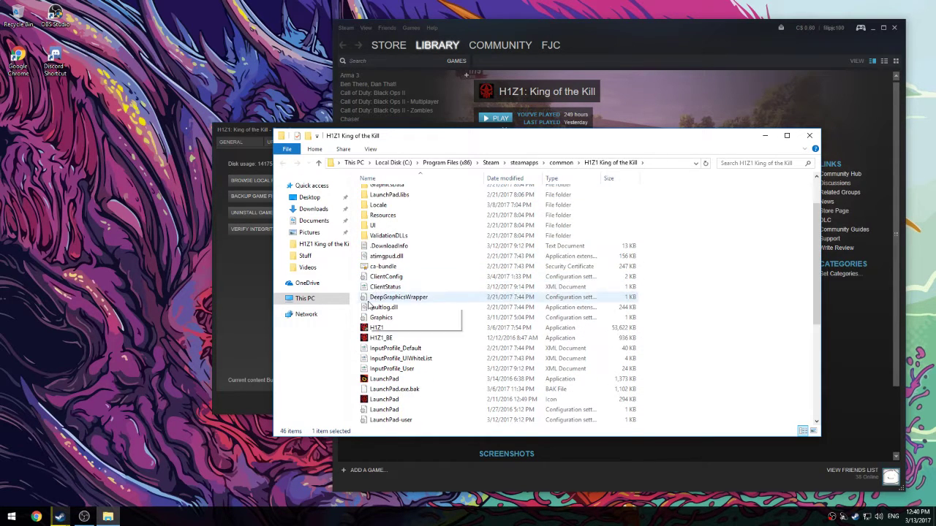
double_click(381, 315)
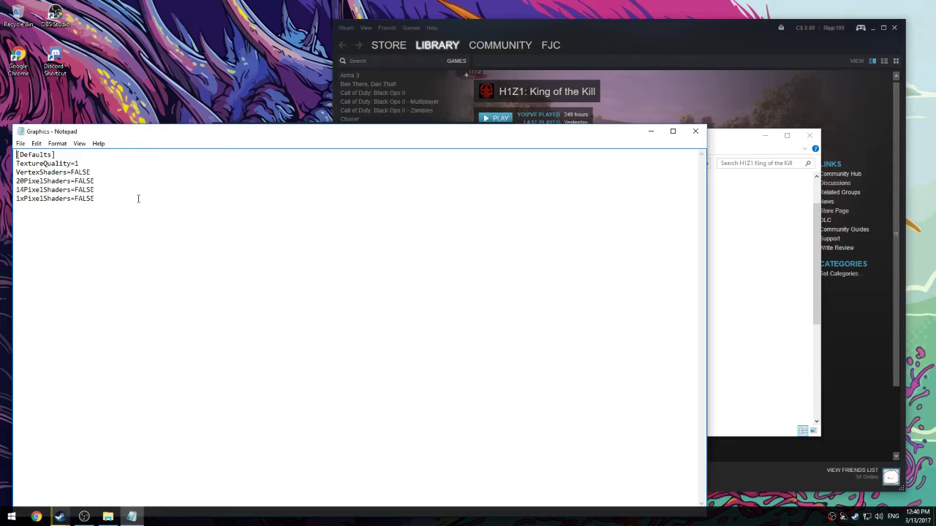
Set VertexShaders to TRUE in the Graphics file
drag(139, 198, 9, 167)
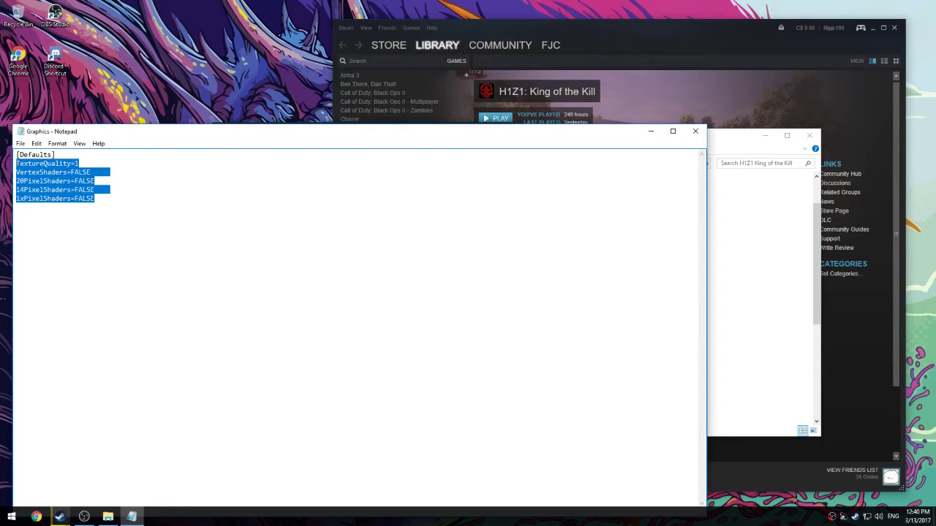
click(114, 181)
drag(107, 201, 15, 172)
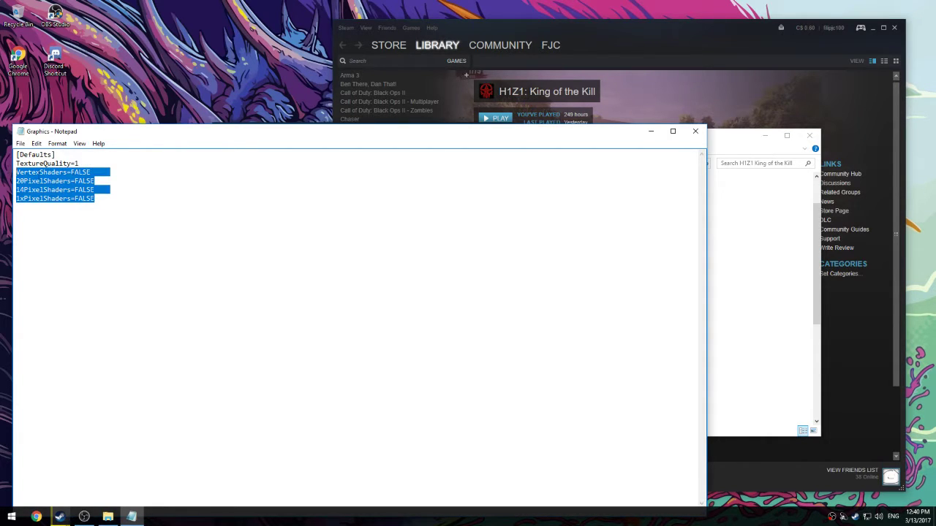
click(114, 182)
drag(91, 172, 71, 173)
double_click(77, 163)
text(TRUE)
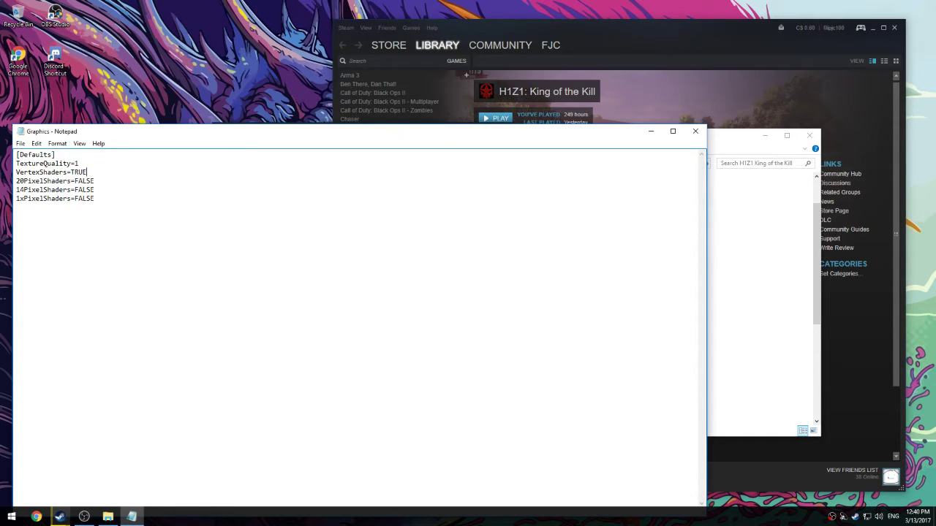
Set 20PixelShaders to TRUE in the Graphics file
key(Down)
key(Delete)
key(BackSpace)
key(BackSpace)
key(BackSpace)
key(BackSpace)
text(TRUE)
Set 14PixelShaders to TRUE in the Graphics file
key(Down)
key(Delete)
key(BackSpace)
key(BackSpace)
key(BackSpace)
key(BackSpace)
text(TRUE)
Set 1xPixelShaders to TRUE in the Graphics file
key(Down)
key(BackSpace)
key(BackSpace)
key(BackSpace)
key(BackSpace)
key(BackSpace)
text(TRUE)
Check the edited shader lines and close the Graphics file, saving its changes
drag(133, 194, 39, 173)
drag(148, 203, 39, 172)
click(695, 132)
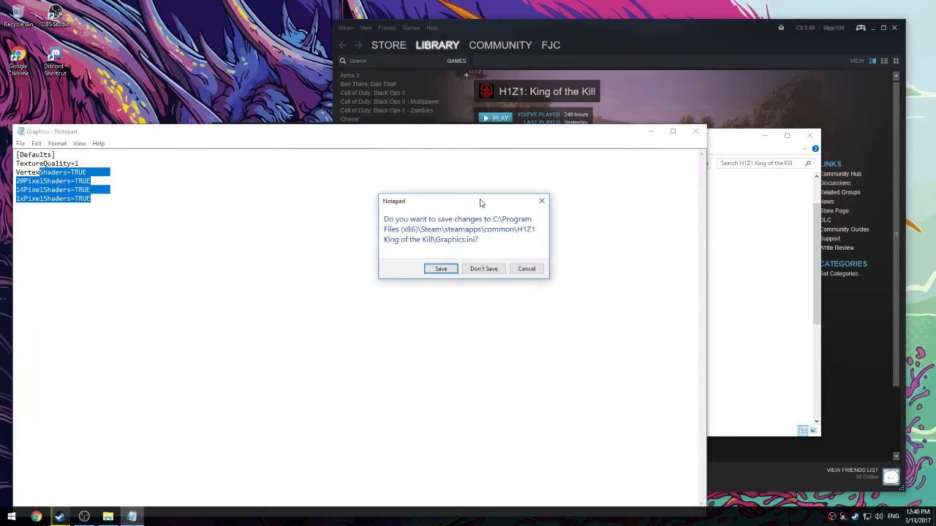
click(442, 268)
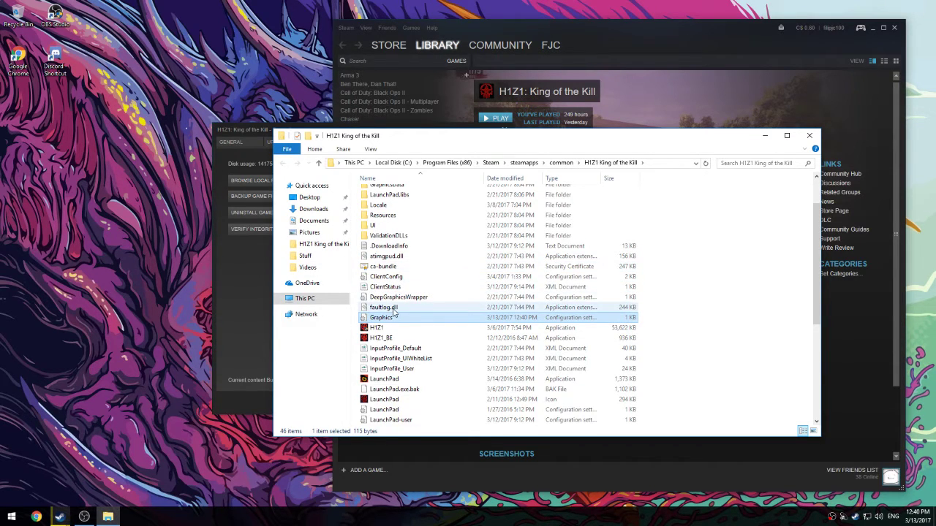
Open the UserOptions configuration file from the game folder and maximize its window
scroll(392, 311, down, 4)
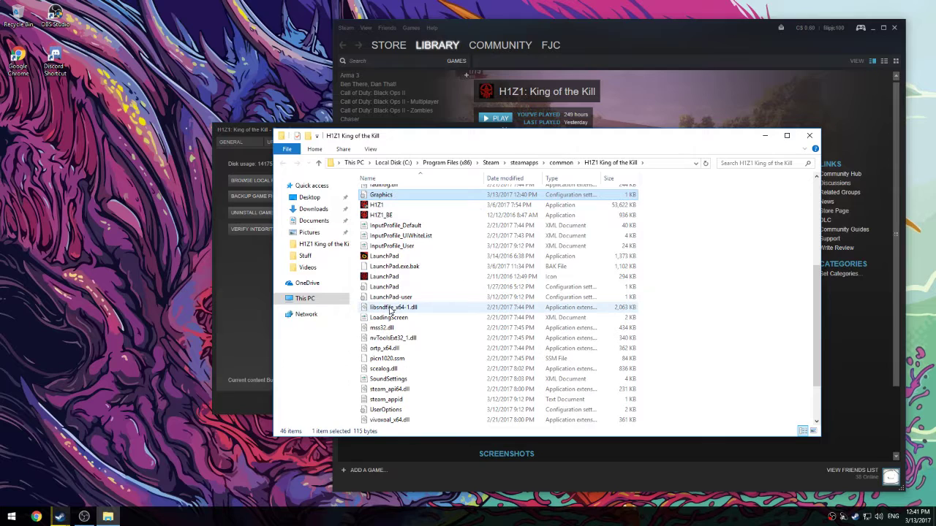
scroll(391, 313, down, 2)
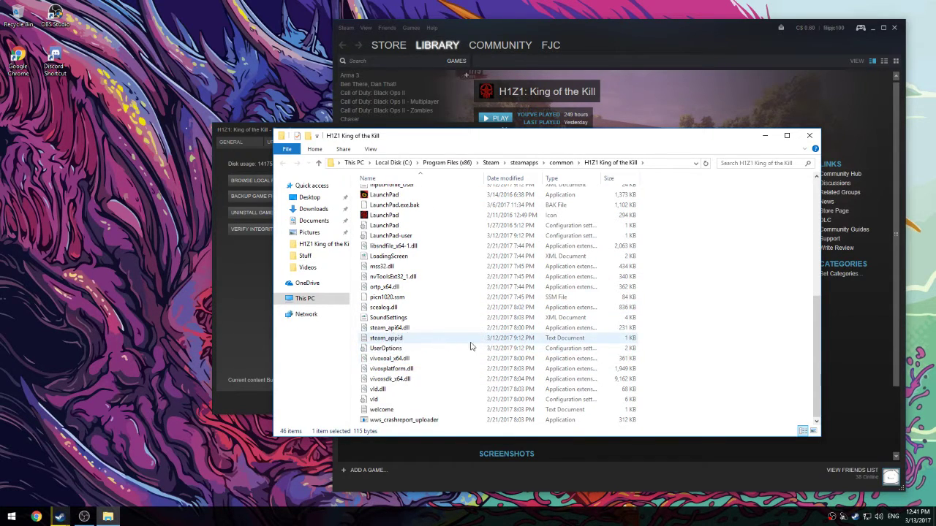
click(610, 349)
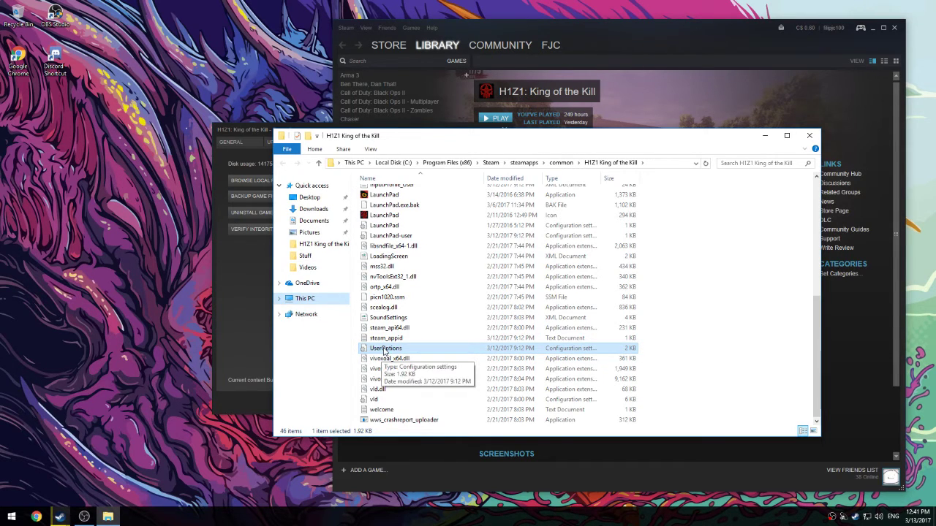
double_click(385, 350)
drag(284, 136, 276, 12)
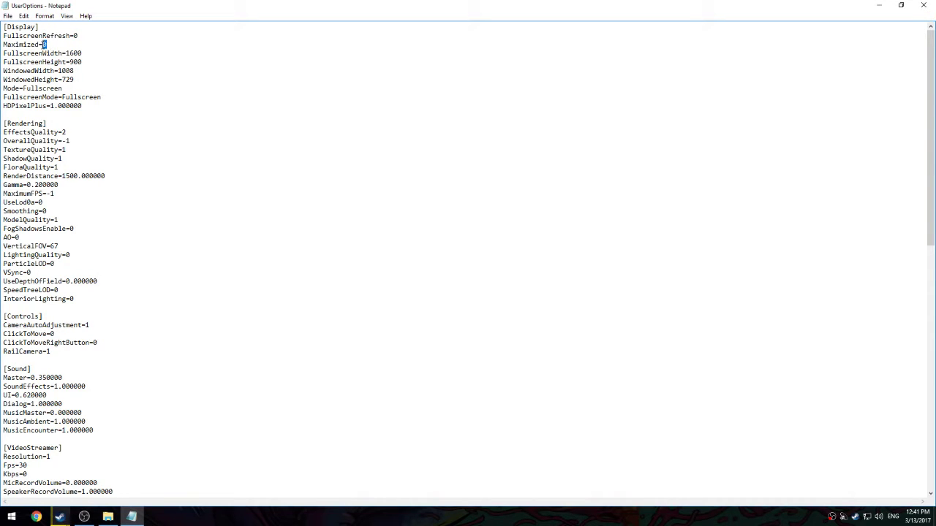
Try changing the fullscreen resolution in the Display section and re-enter 1600 for FullscreenWidth and 900 for FullscreenHeight
click(89, 53)
key(BackSpace)
key(Up)
key(BackSpace)
key(BackSpace)
key(BackSpace)
text(1449)
click(82, 59)
text(900)
key(BackSpace)
key(BackSpace)
key(BackSpace)
key(BackSpace)
text(1600)
click(103, 62)
Review the windowed width and height, Mode and FullscreenMode entries in the Display section of UserOptions
drag(79, 79, 3, 70)
click(80, 78)
double_click(69, 89)
click(106, 96)
key(shift+Home)
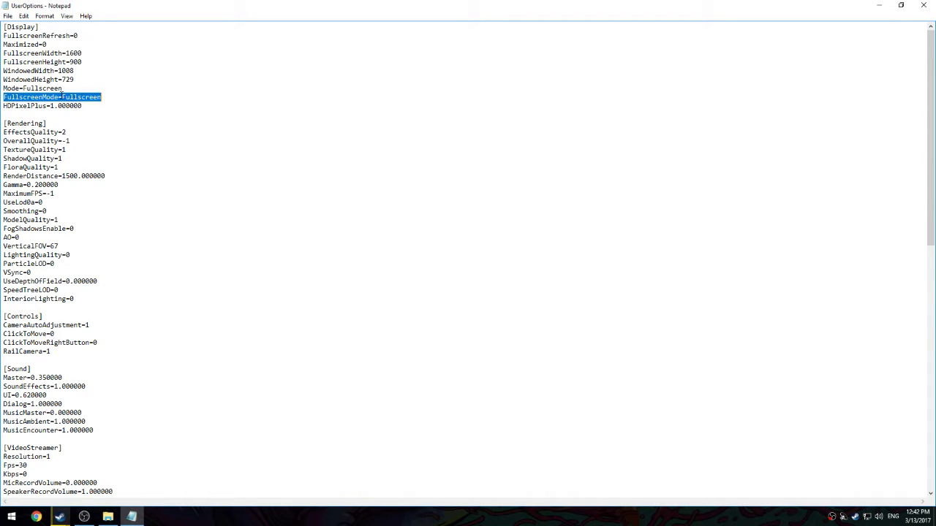
click(110, 97)
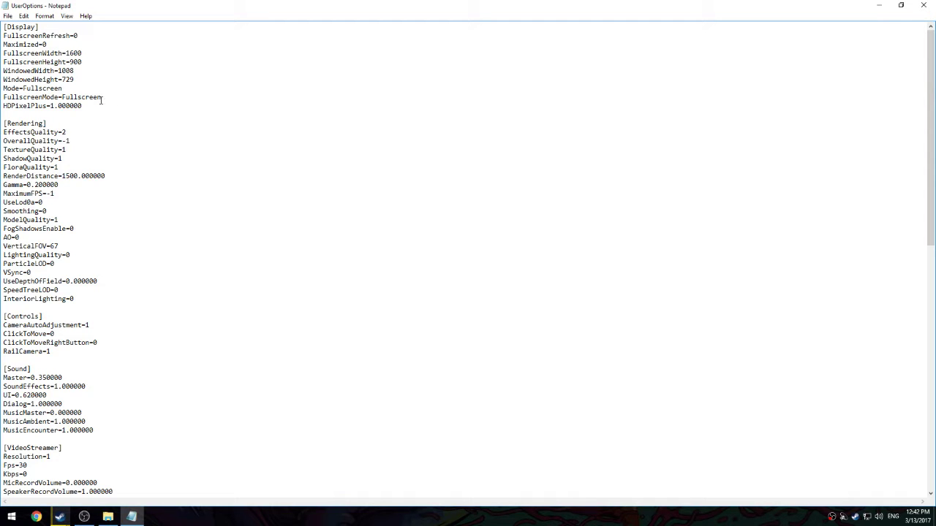
drag(101, 101, 58, 100)
Examine the Rendering section of UserOptions, focusing on the effects, overall, texture, shadow and flora quality entries
drag(3, 141, 57, 141)
key(End)
drag(3, 132, 111, 299)
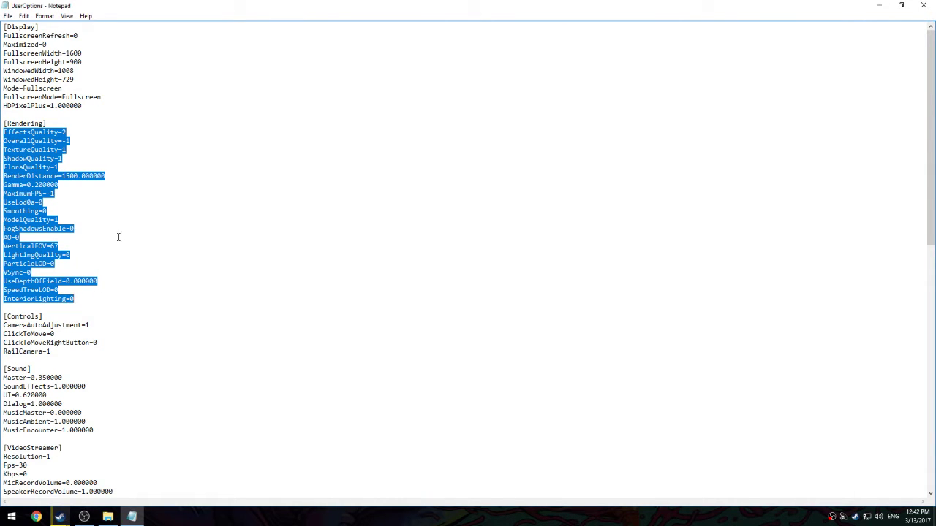
click(110, 150)
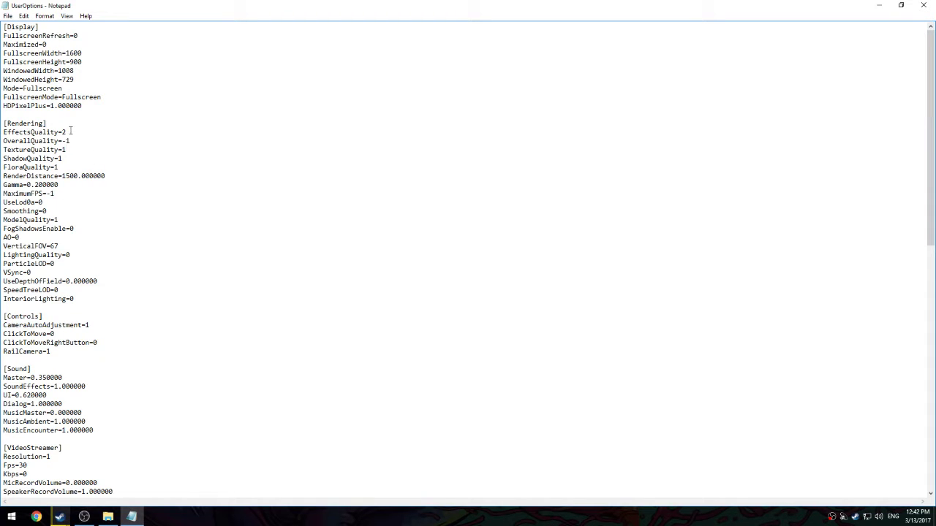
drag(67, 132, 2, 136)
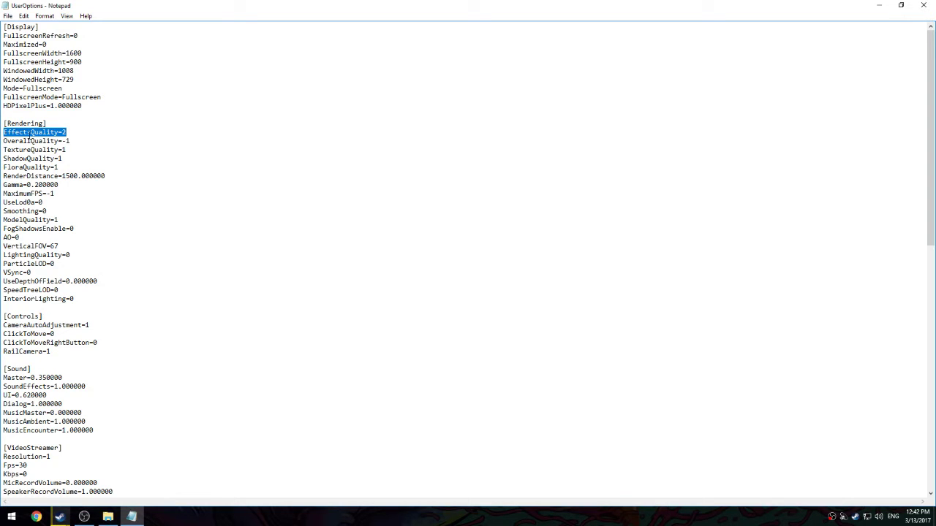
click(68, 132)
drag(68, 133, 3, 133)
click(72, 134)
drag(72, 134, 61, 133)
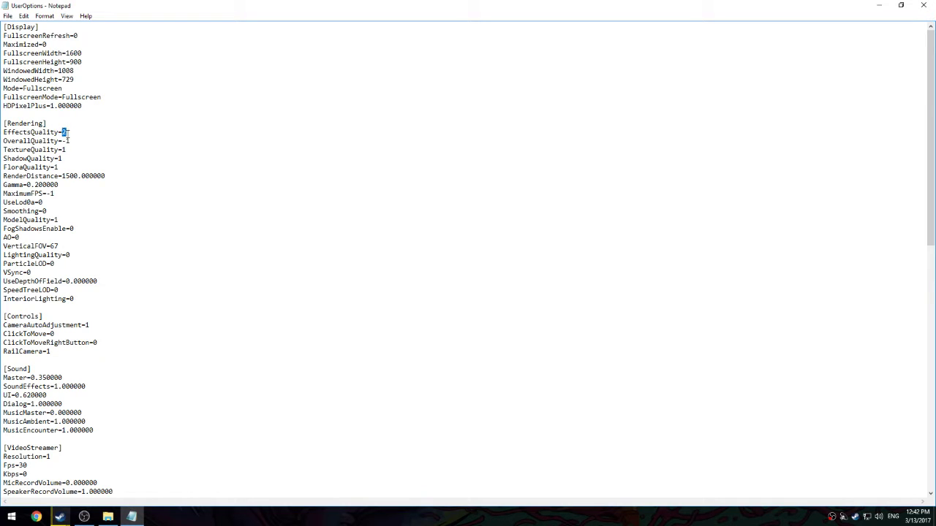
click(73, 139)
drag(72, 142, 5, 166)
click(91, 143)
click(69, 150)
Examine the RenderDistance, Gamma, MaximumFPS and UseLod0a entries in the Rendering section
drag(105, 176, 3, 176)
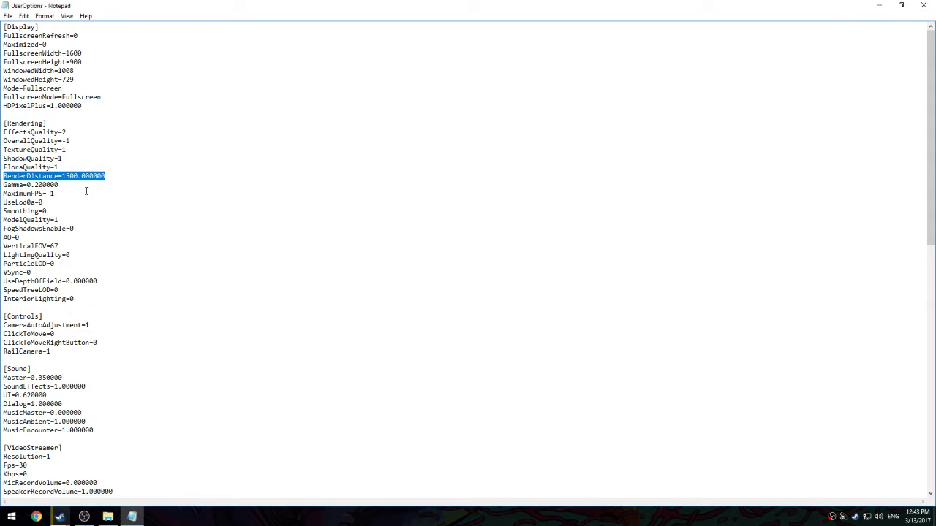
drag(58, 185, 27, 185)
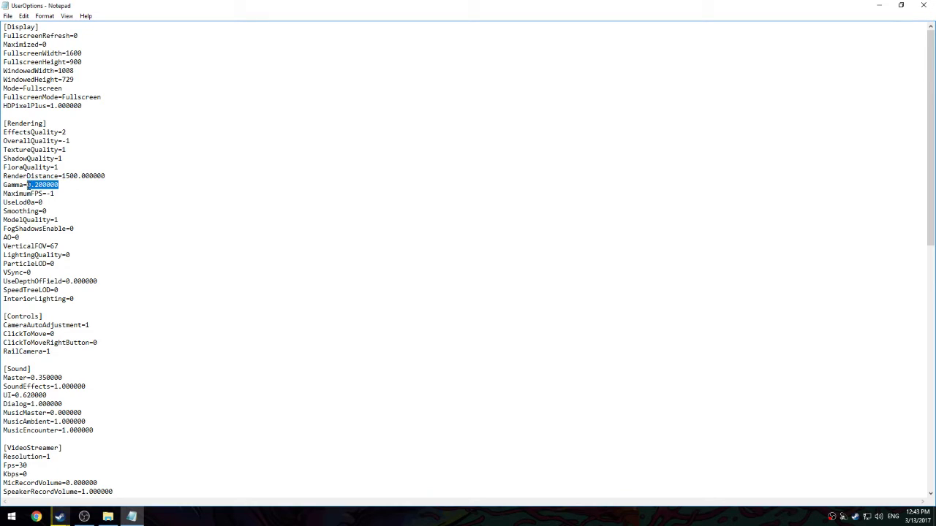
click(62, 193)
drag(66, 194, 3, 185)
click(1, 194)
drag(56, 193, 46, 194)
double_click(48, 194)
double_click(48, 193)
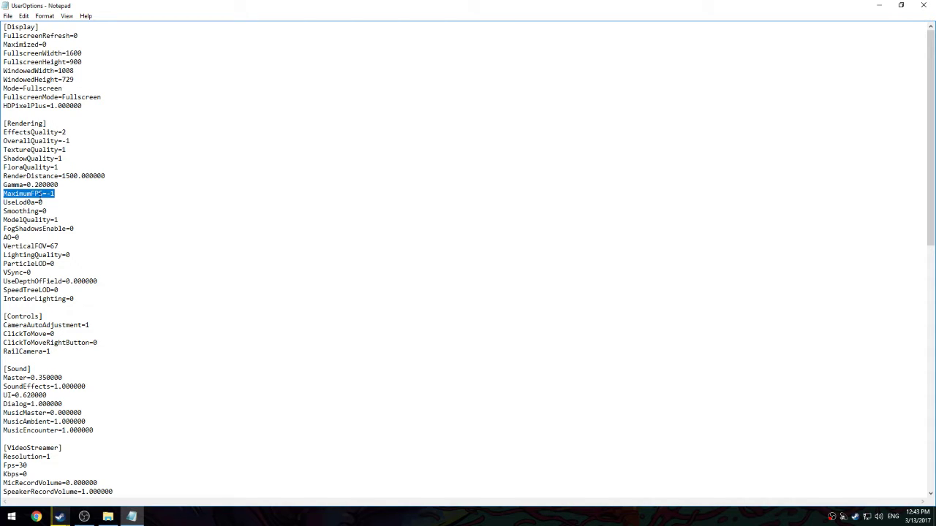
click(42, 194)
drag(4, 203, 32, 203)
click(45, 202)
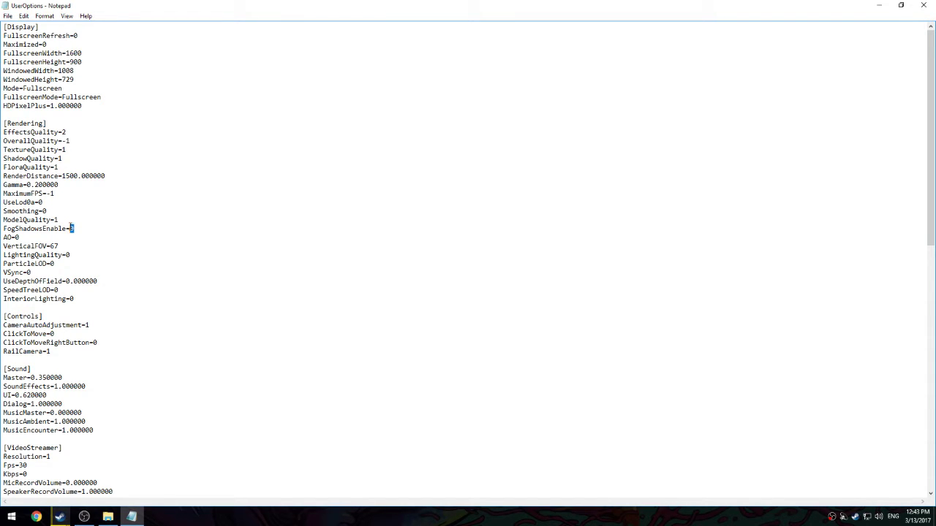
Re-enter 67 as the VerticalFOV value in the Rendering section of UserOptions
click(20, 237)
click(66, 247)
key(shift+Left)
key(shift+Left)
text(67)
Review the LightingQuality, ParticleLOD, VSync, UseDepthOfField, SpeedTreeLOD and InteriorLighting entries in the Rendering section
drag(71, 254, 49, 264)
click(35, 271)
drag(65, 280, 96, 281)
click(60, 289)
click(78, 298)
Look through the remaining sections of UserOptions, then highlight all of the Display and Rendering sections
scroll(77, 298, down, 2)
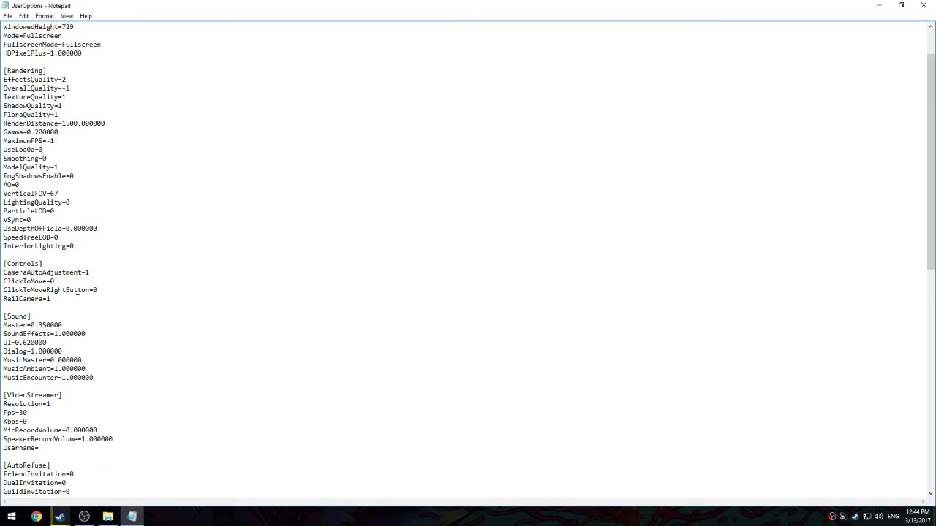
scroll(78, 298, down, 15)
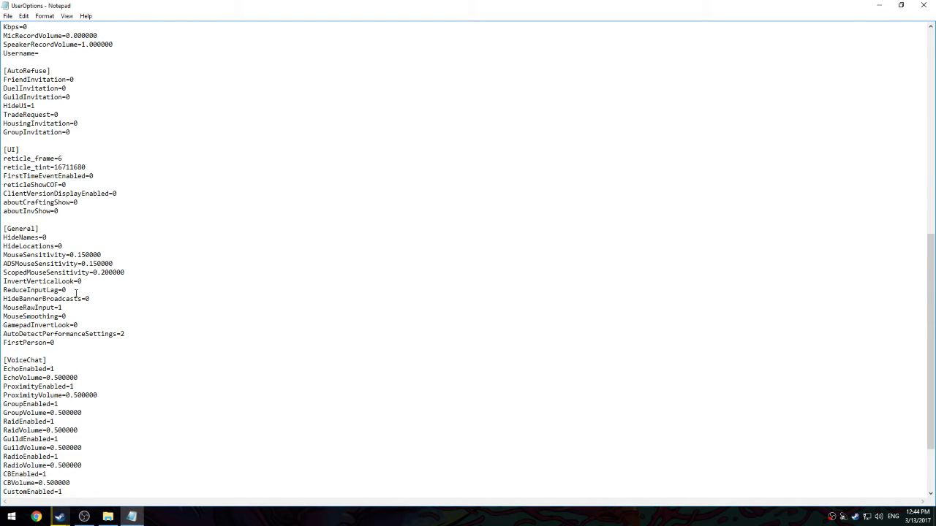
scroll(76, 293, down, 3)
scroll(73, 293, up, 13)
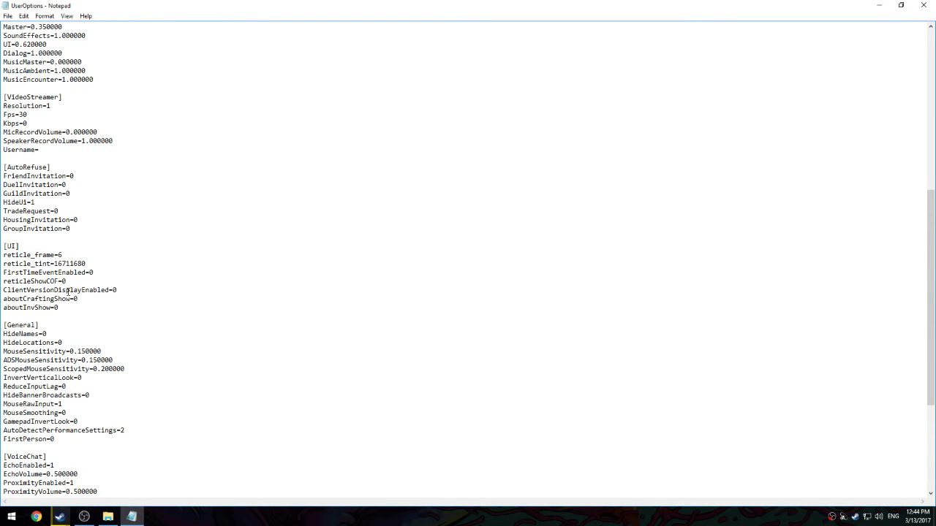
scroll(64, 290, up, 7)
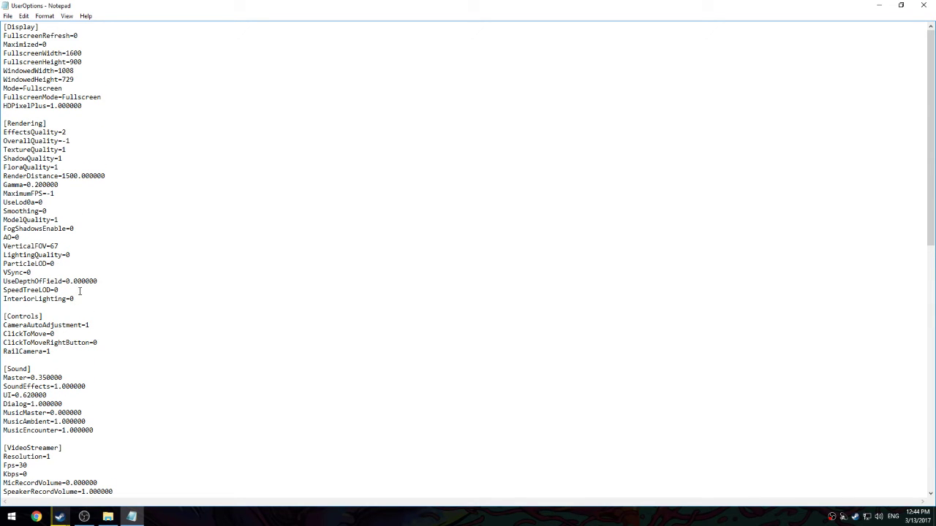
drag(123, 300, 1, 22)
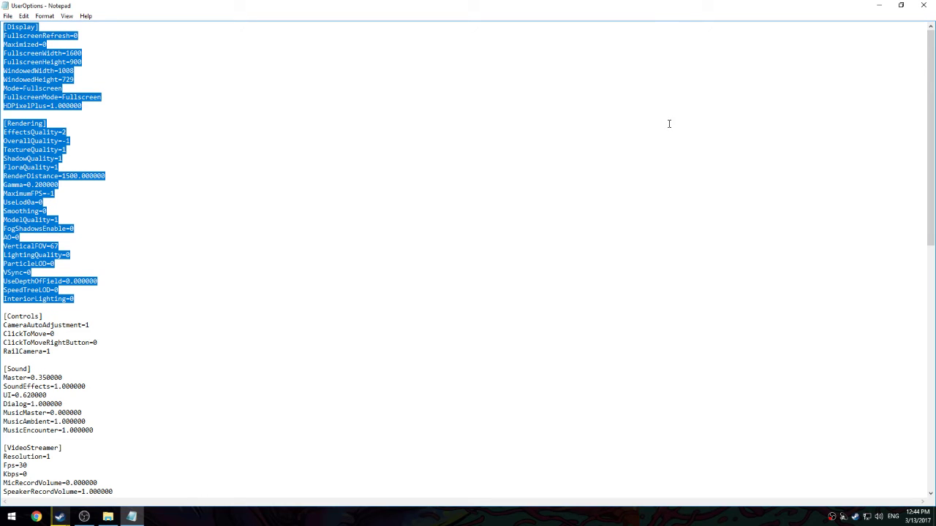
click(913, 10)
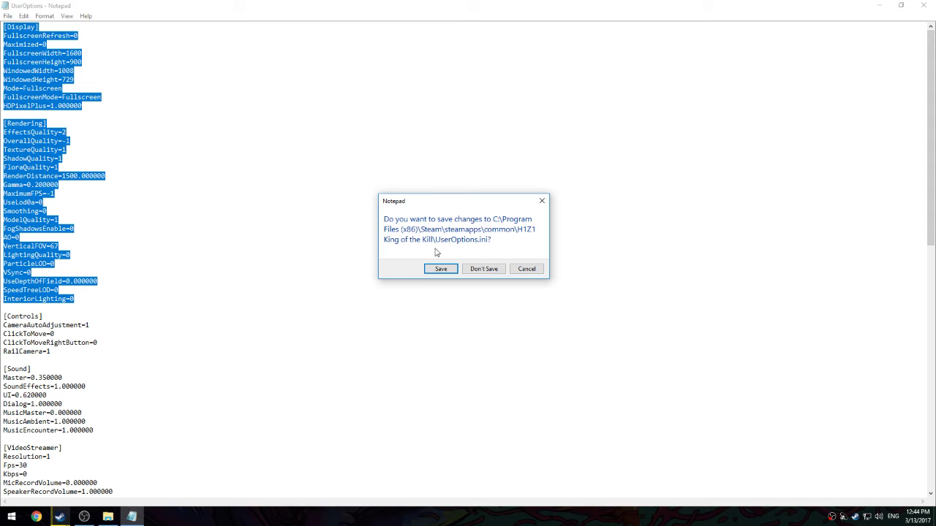
click(542, 201)
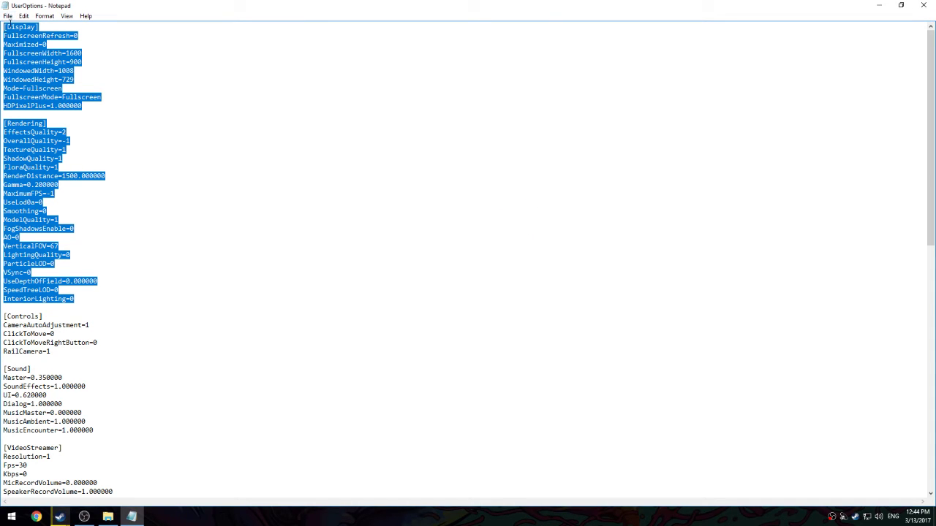
click(880, 7)
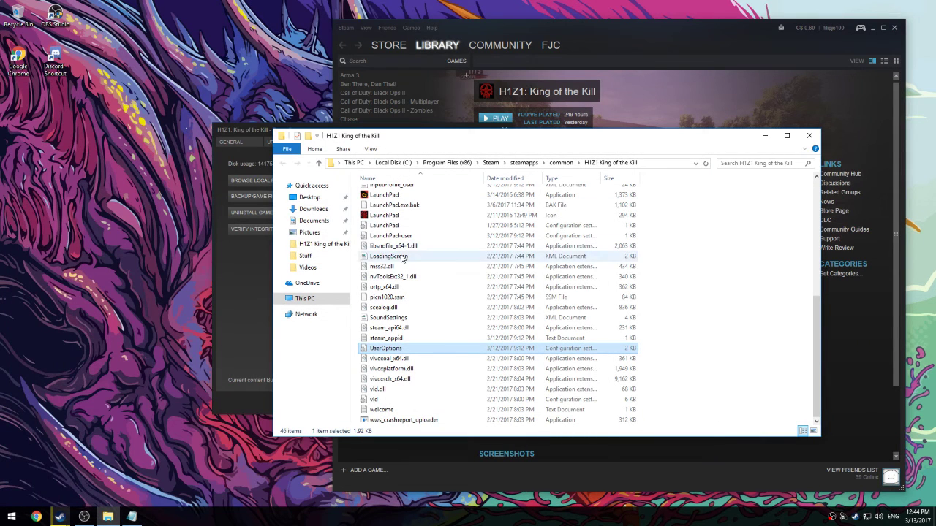
right_click(382, 348)
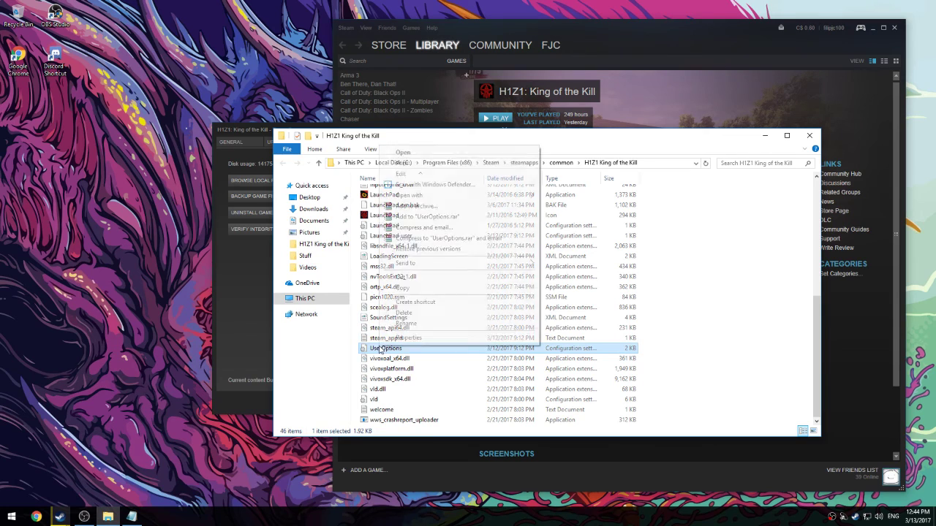
click(357, 355)
click(139, 516)
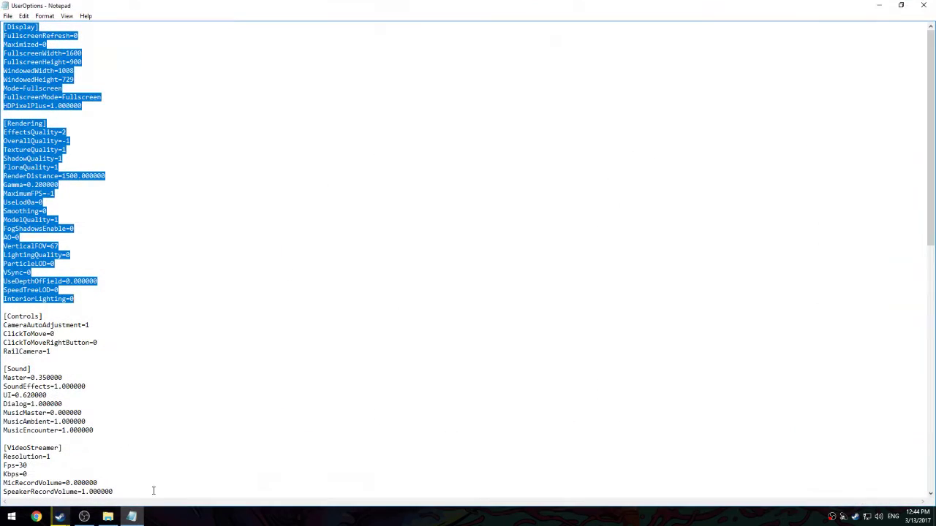
click(880, 5)
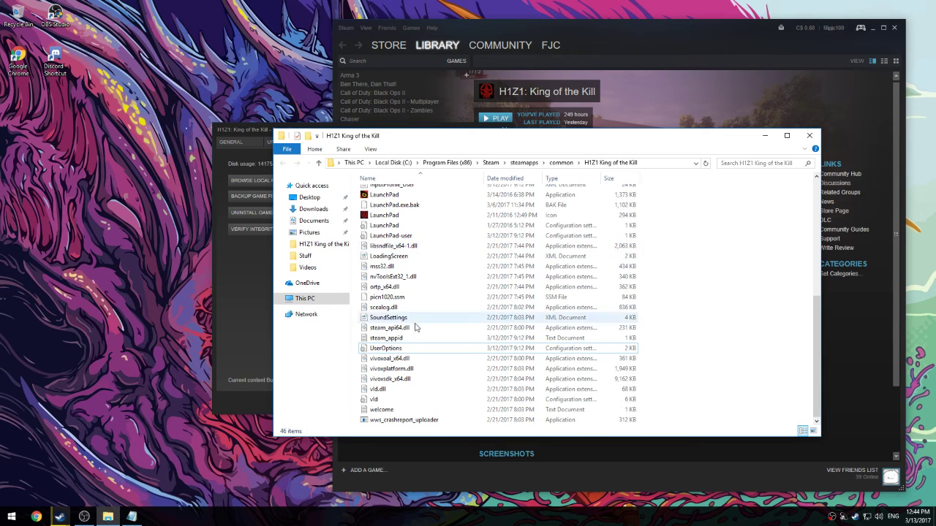
right_click(381, 349)
click(351, 358)
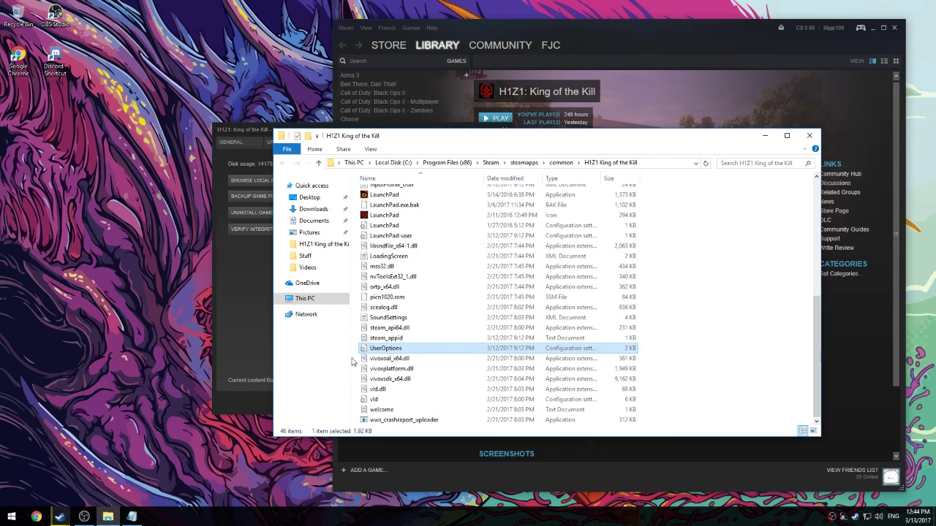
click(133, 516)
Check the Read-only attribute in the file properties of UserOptions in the H1Z1 King of the Kill folder
click(883, 7)
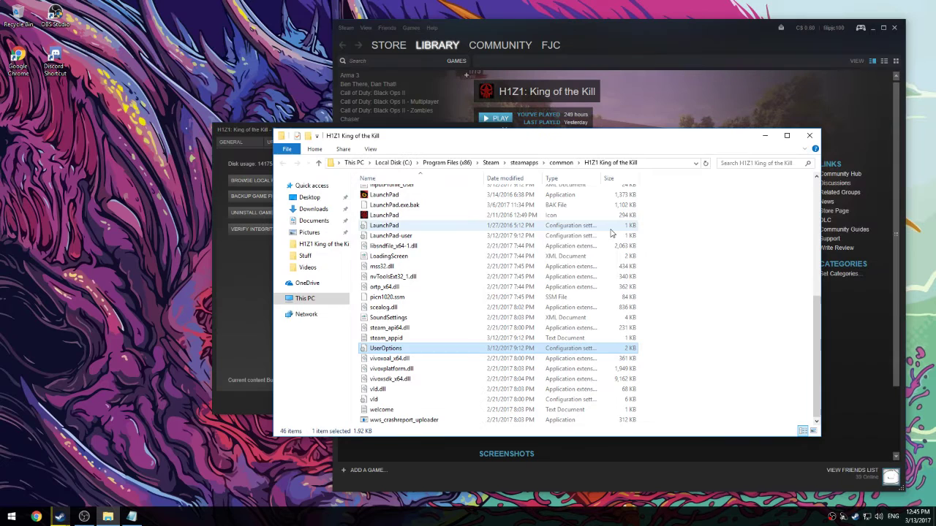
right_click(379, 353)
click(393, 344)
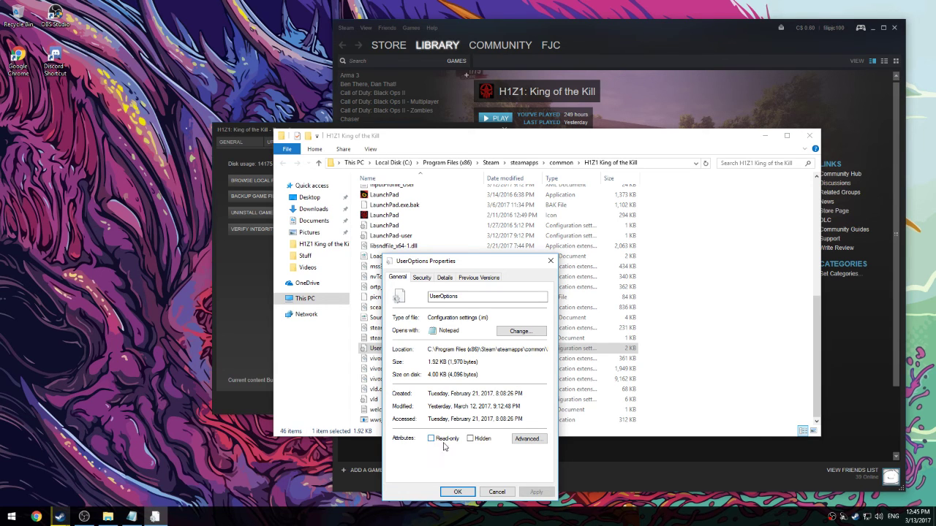
key(Return)
Close the UserOptions file, saving its changes, and return to the start of the game folder's file list
click(132, 517)
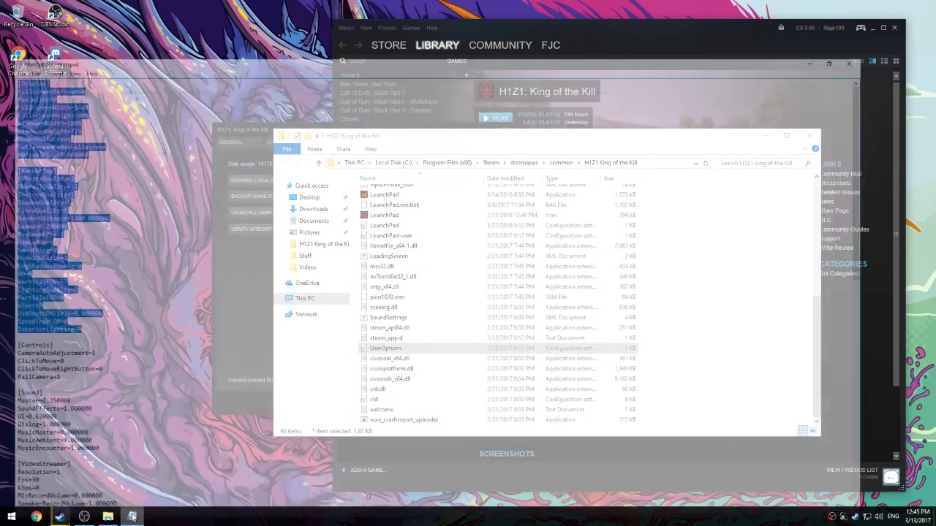
click(924, 5)
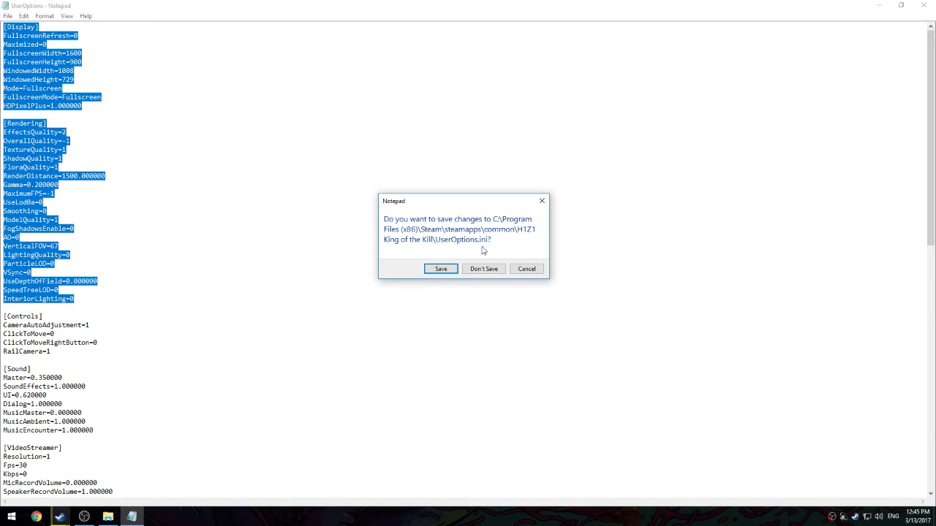
click(448, 268)
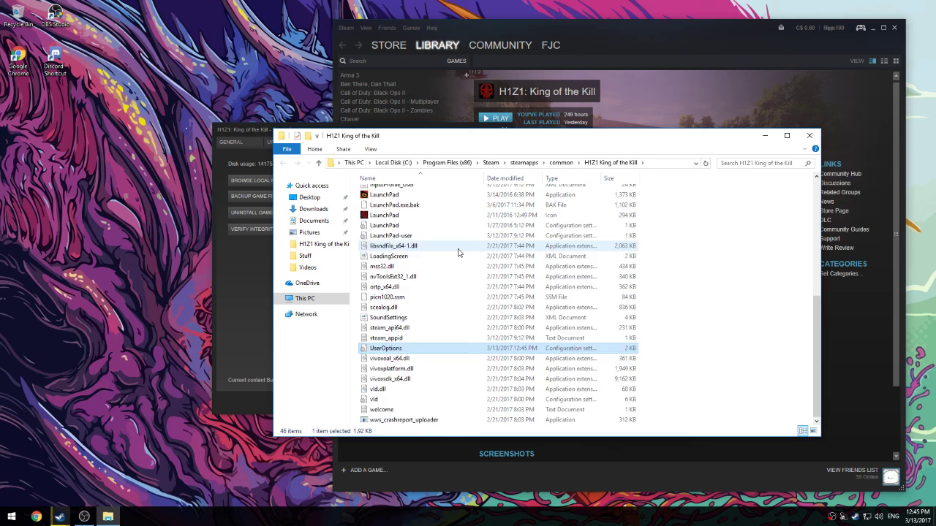
scroll(458, 253, up, 8)
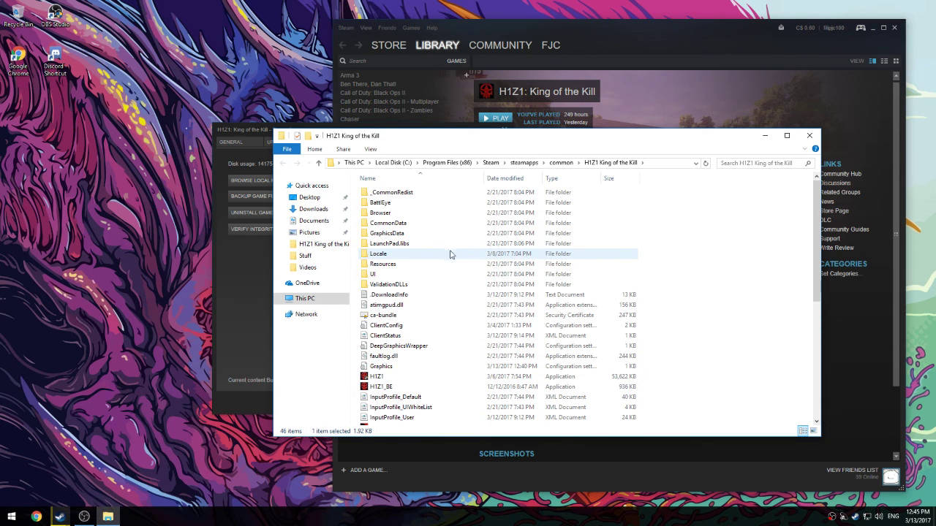